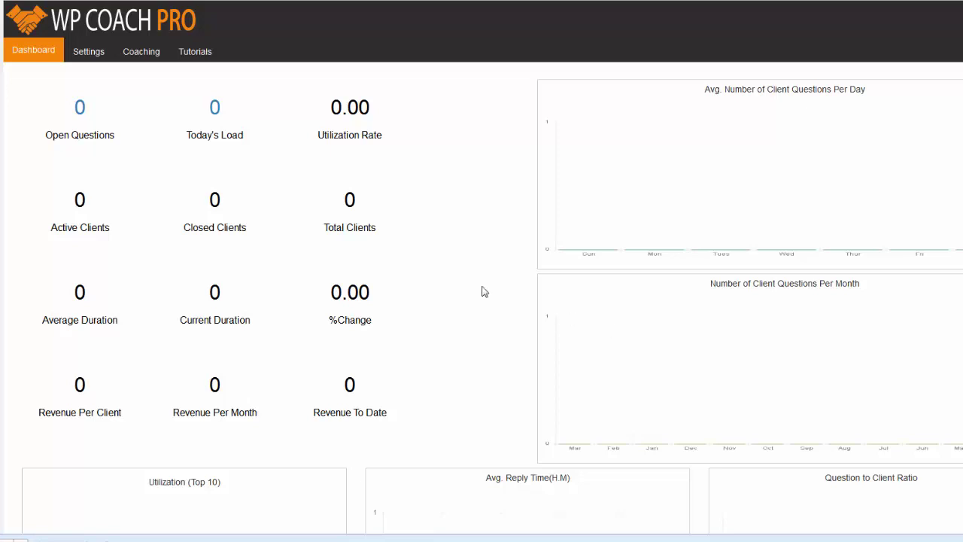
- Open the plugin Settings and keep Listing as the Listing Page
click(87, 53)
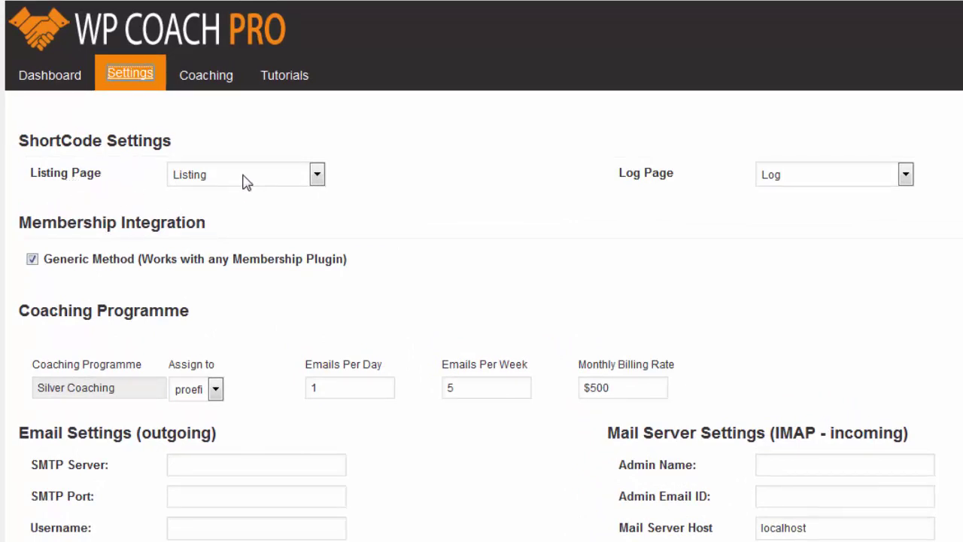
click(317, 175)
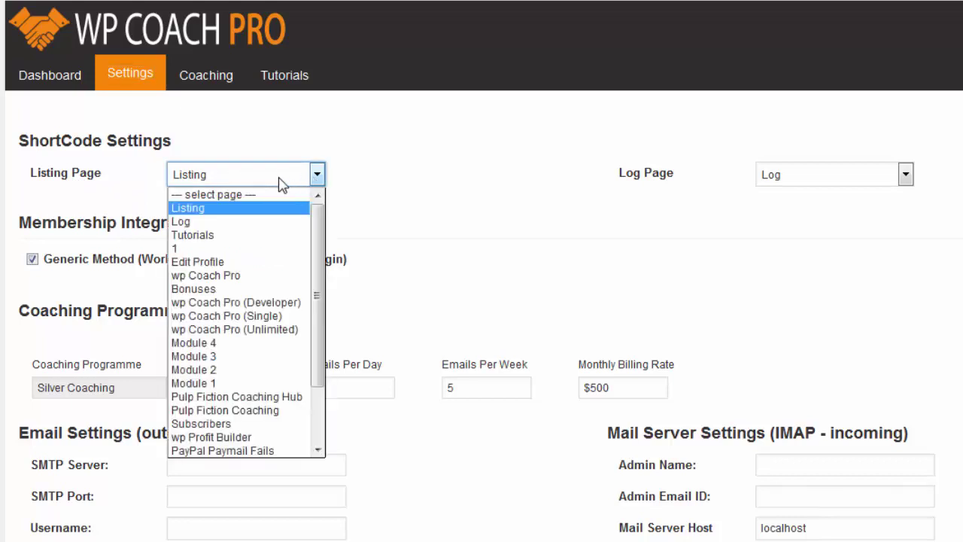
click(185, 210)
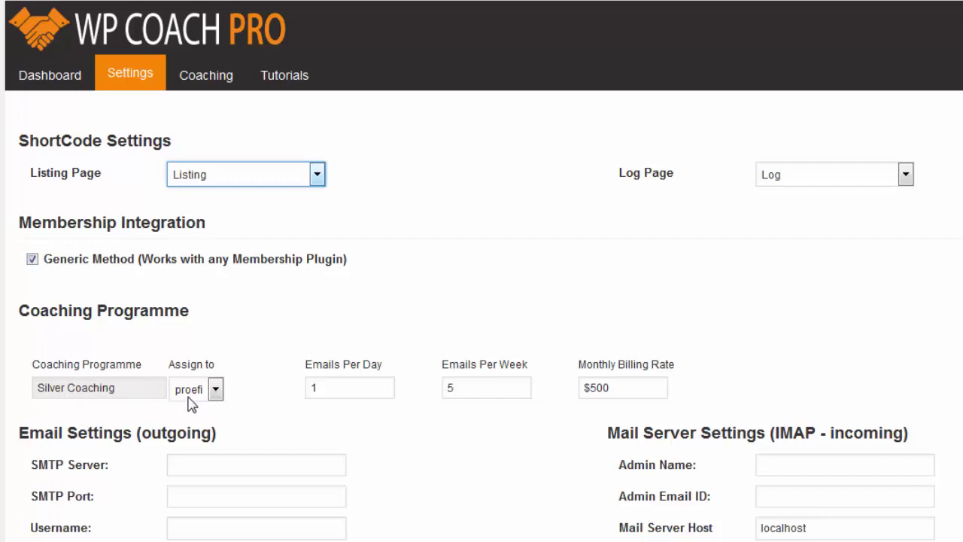
click(216, 392)
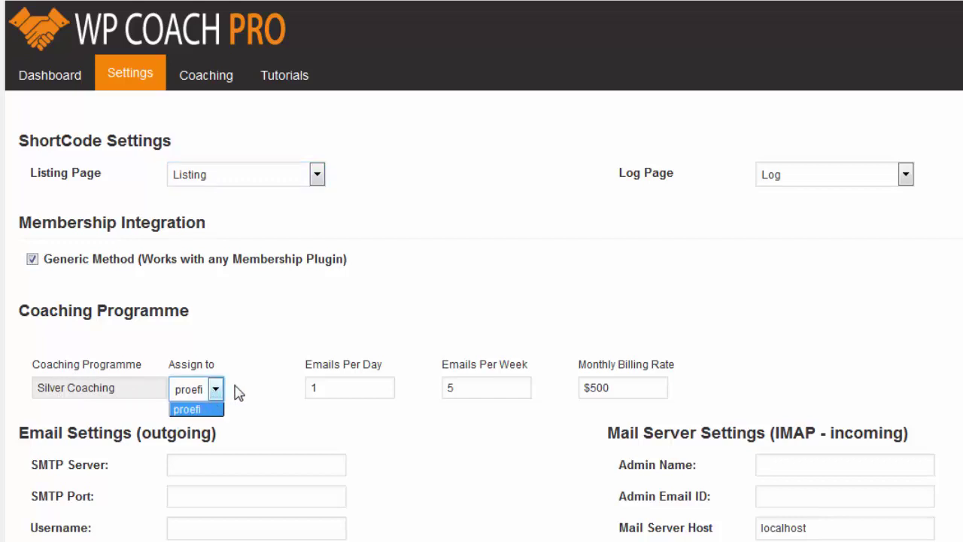
click(239, 391)
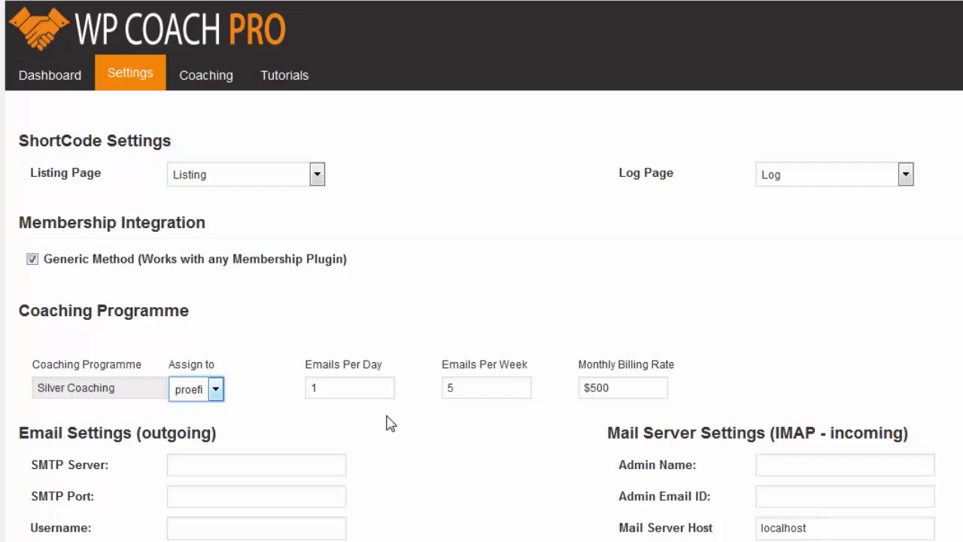
drag(333, 389, 304, 389)
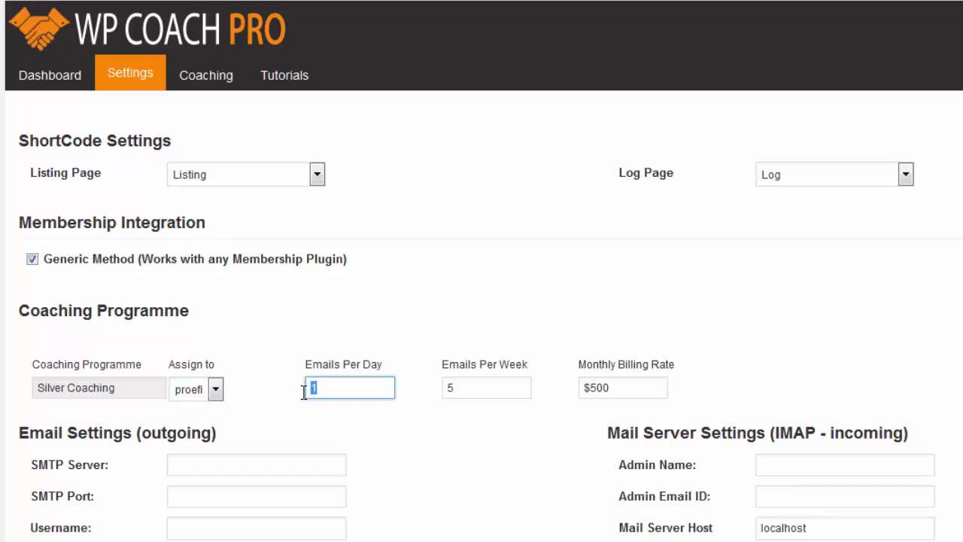
click(295, 410)
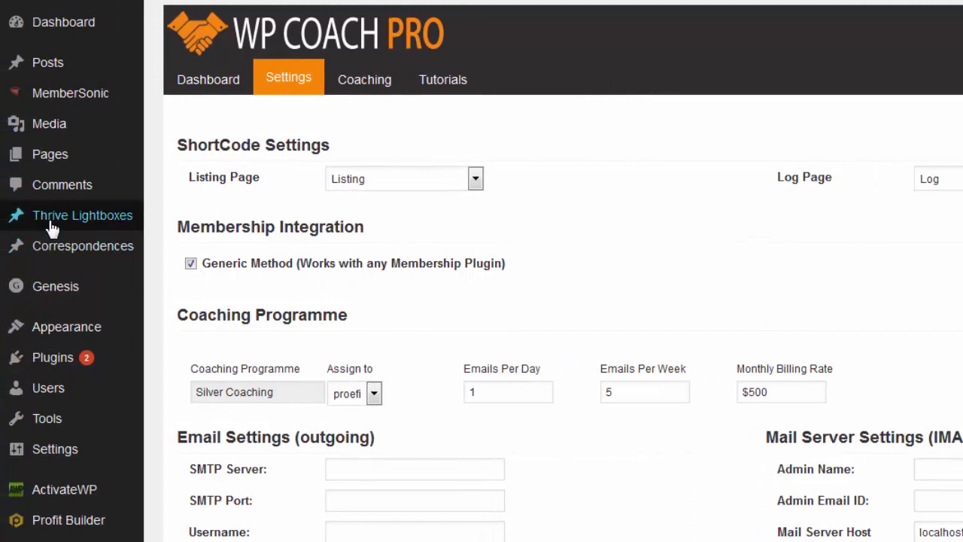
mouse_move(37, 254)
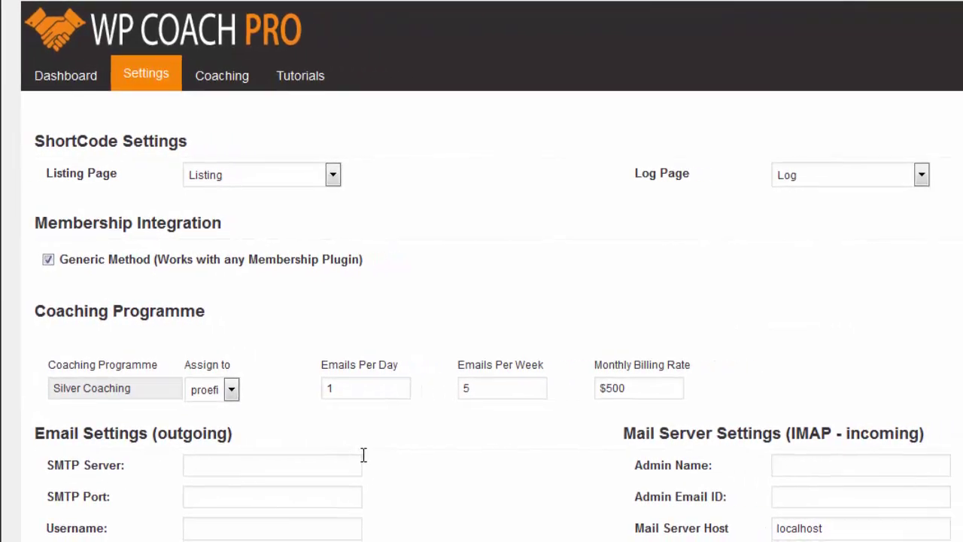
- Save the coaching settings and dismiss the 'Settings Have Been Saved' alert
scroll(18, 366, down, 3)
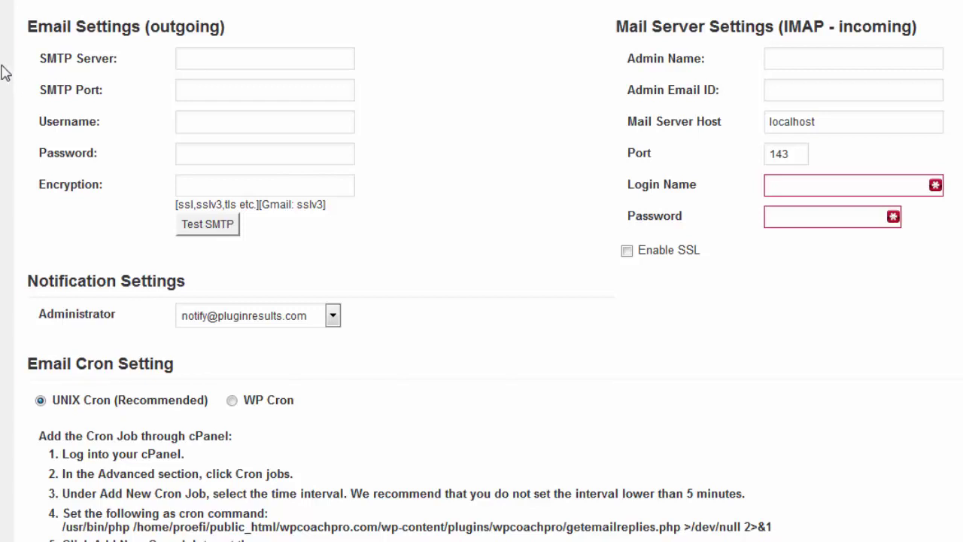
scroll(305, 359, up, 3)
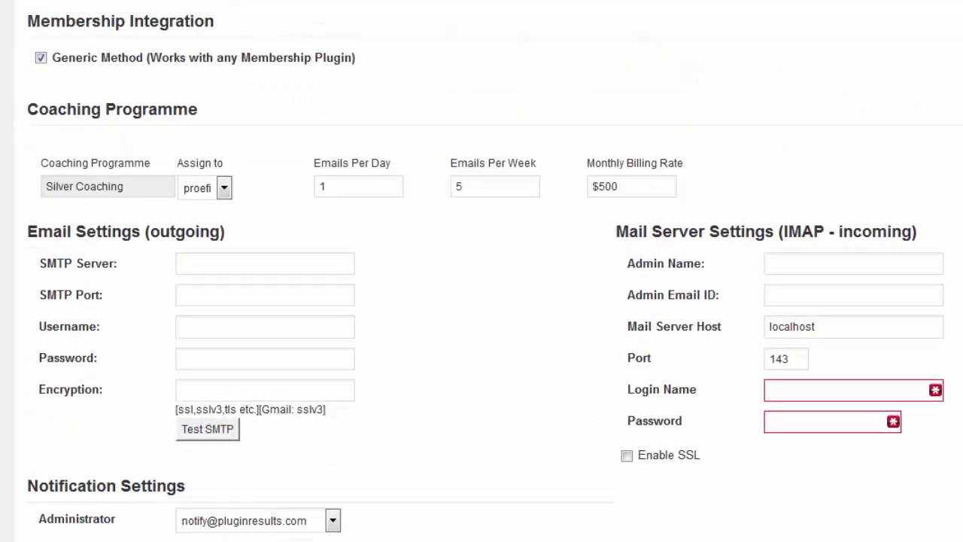
scroll(482, 271, up, 2)
scroll(78, 524, down, 7)
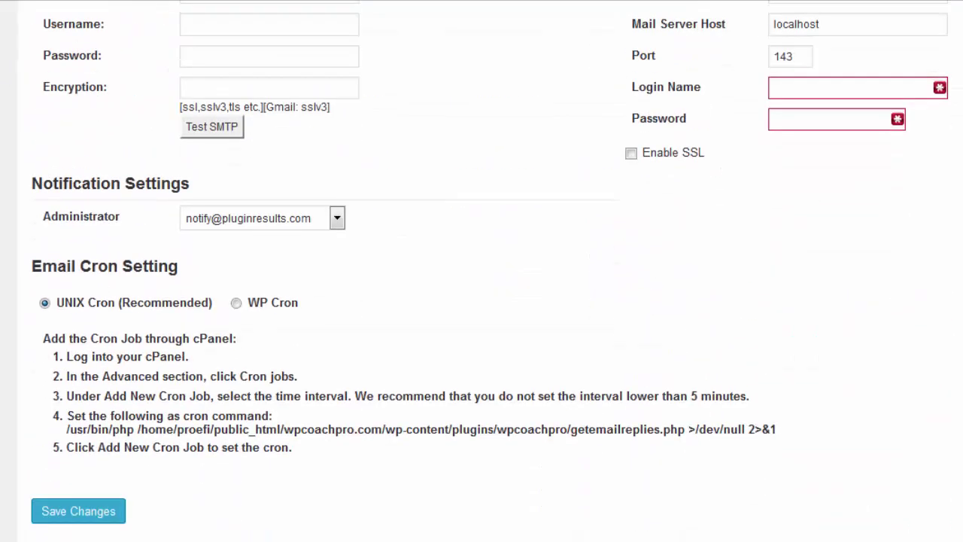
click(76, 519)
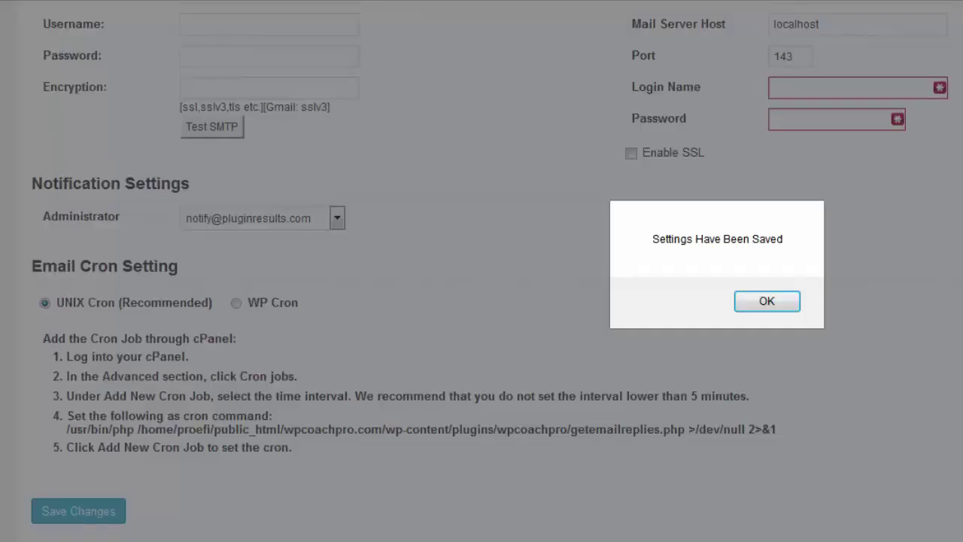
click(745, 303)
scroll(481, 323, up, 7)
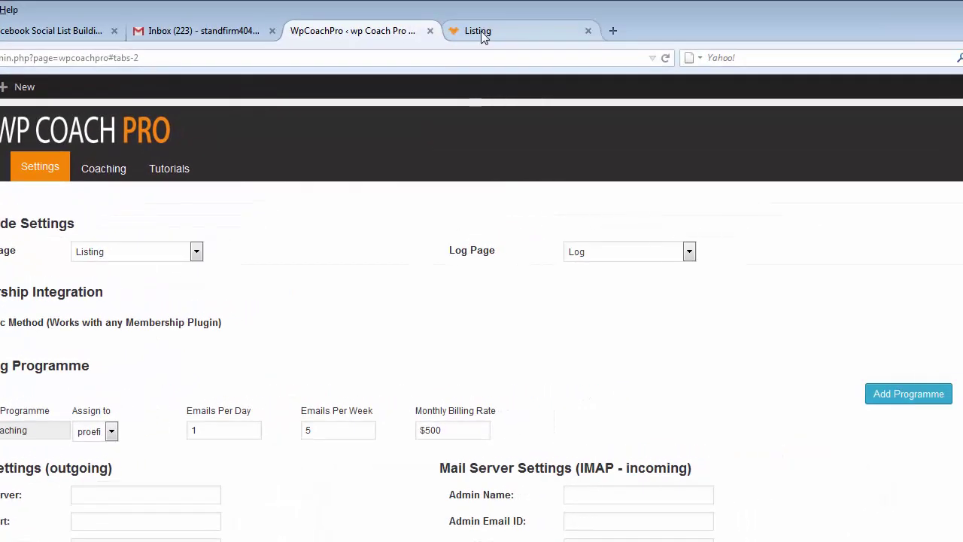
- Switch to the front-end Listing page, which prompts for a login
click(480, 34)
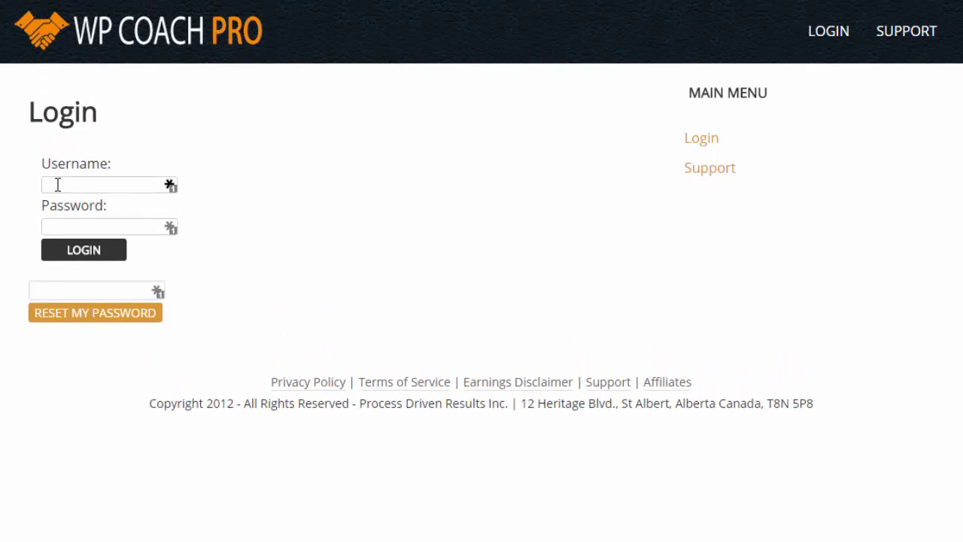
- Log in as the test client with their username and password
text(test)
key(Tab)
text(test)
click(86, 262)
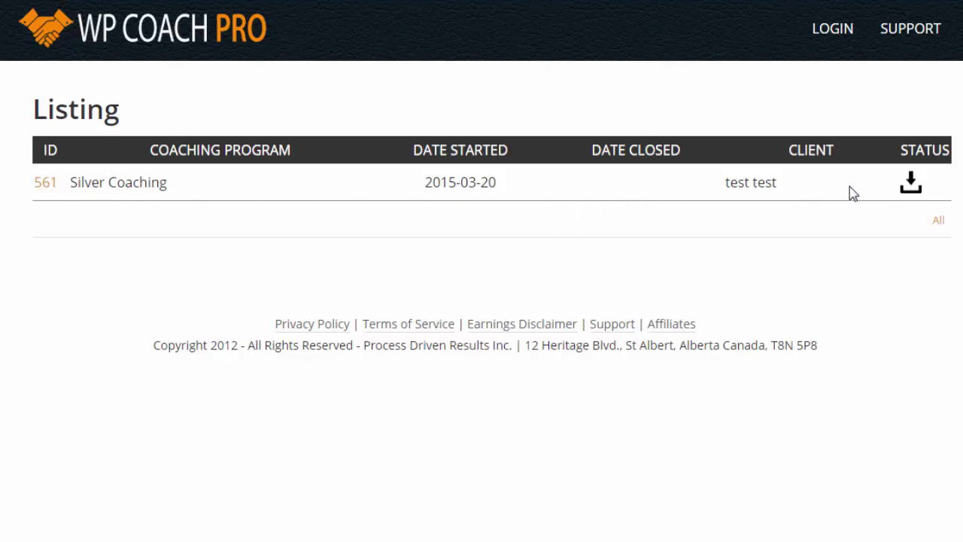
- Open Silver Coaching log 561 to see its Waiting Unopened status and the welcome message
click(43, 185)
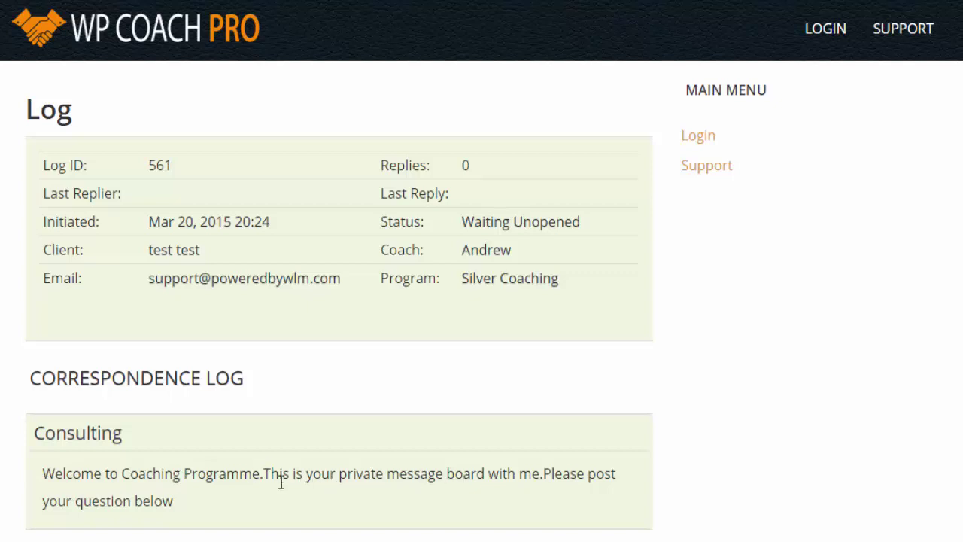
- Begin an Update Log entry greeting the coach and asking for help setting up a membership site
scroll(185, 481, down, 5)
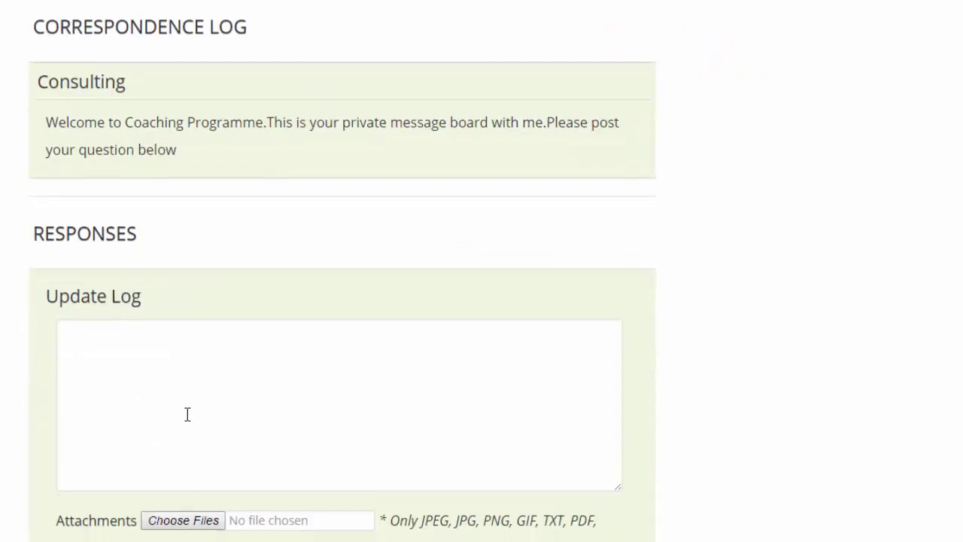
scroll(187, 413, down, 1)
click(95, 303)
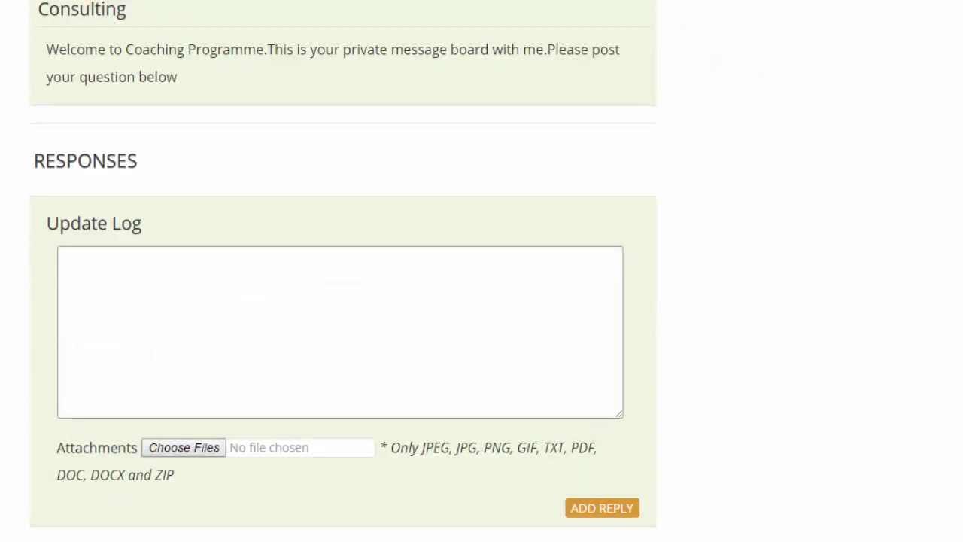
text(Hello Andrew,)
key(Return)
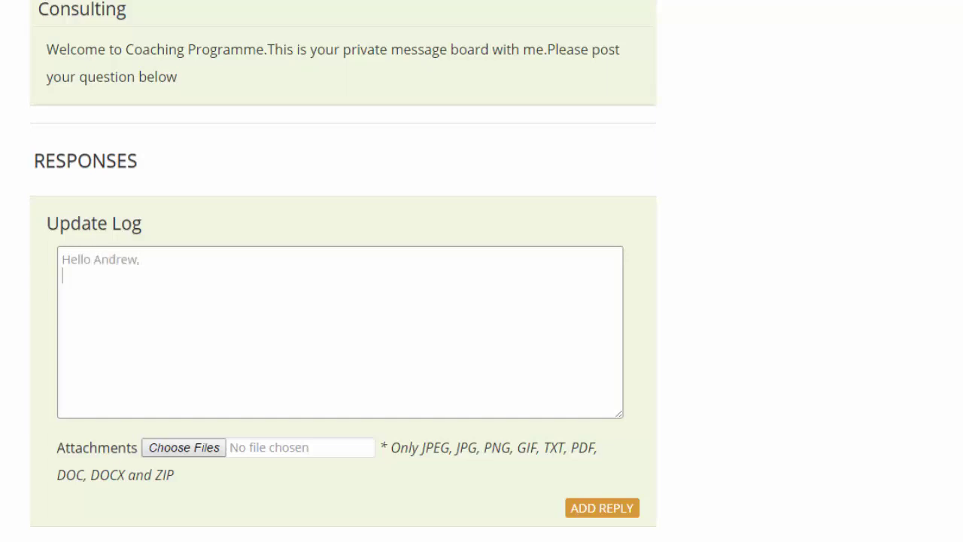
text(Thanks for taking me on as a l)
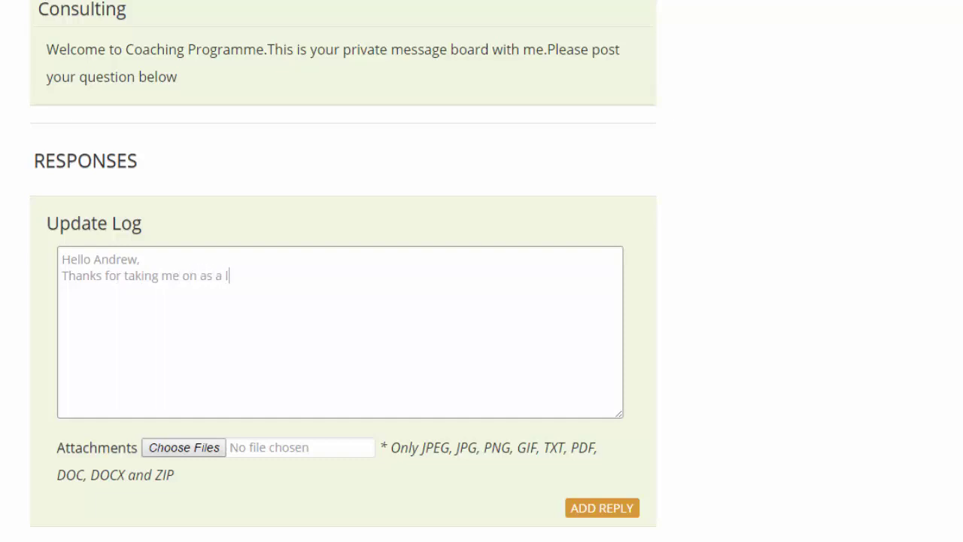
key(BackSpace)
text(client. I need how with se)
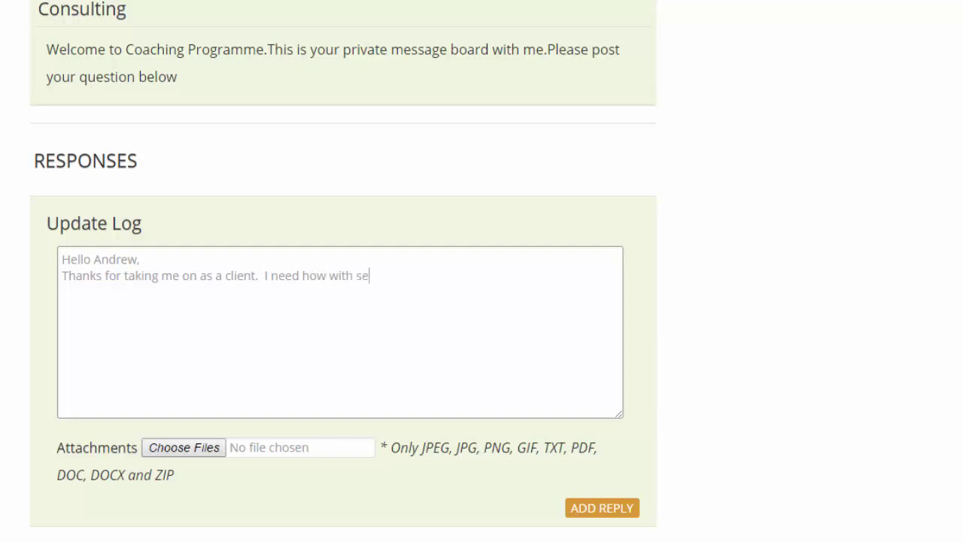
text(tting up a membership si)
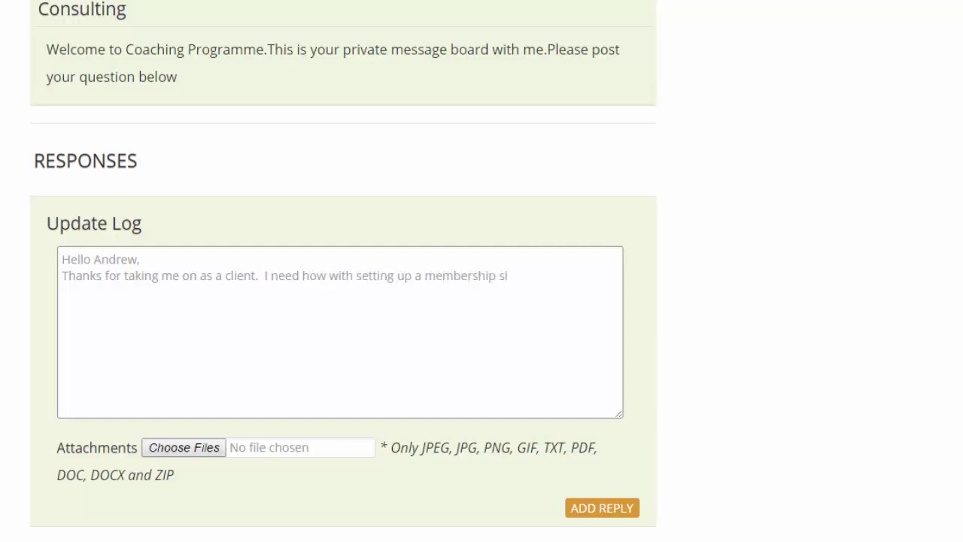
text(te,)
text(  Can you )
text(suggest )
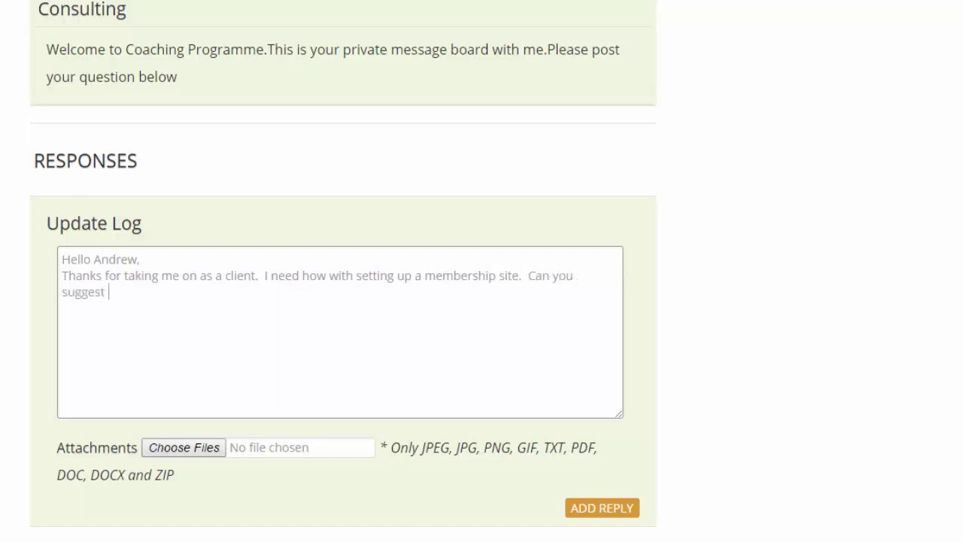
text(a membership)
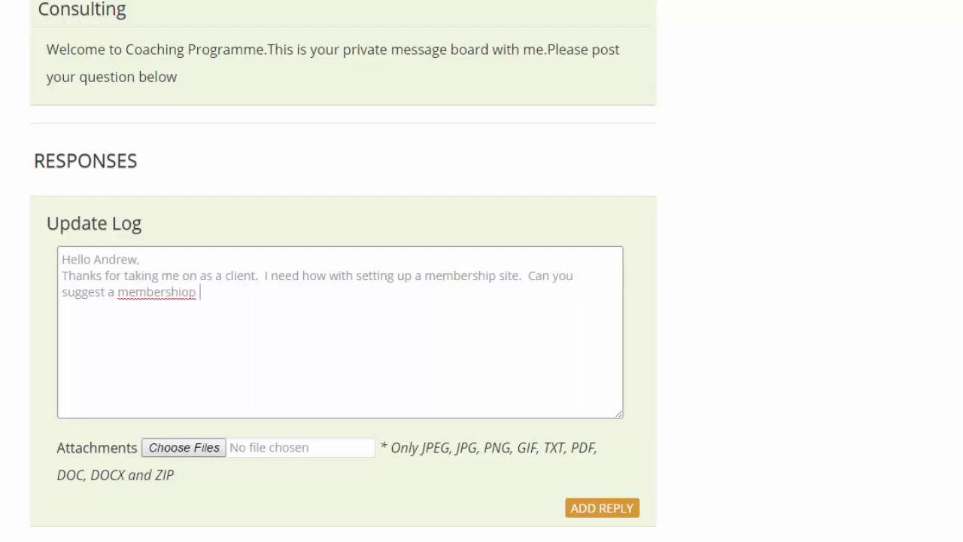
- Finish asking for a health and fitness membership model, sign it 'Test' and post it
key(BackSpace)
text(model for )
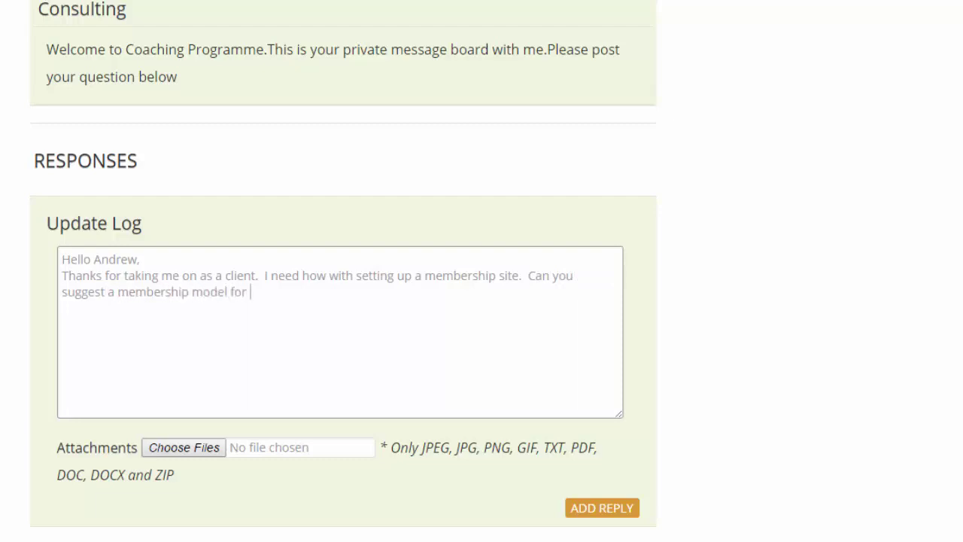
text(my )
text(health and )
text(fitness )
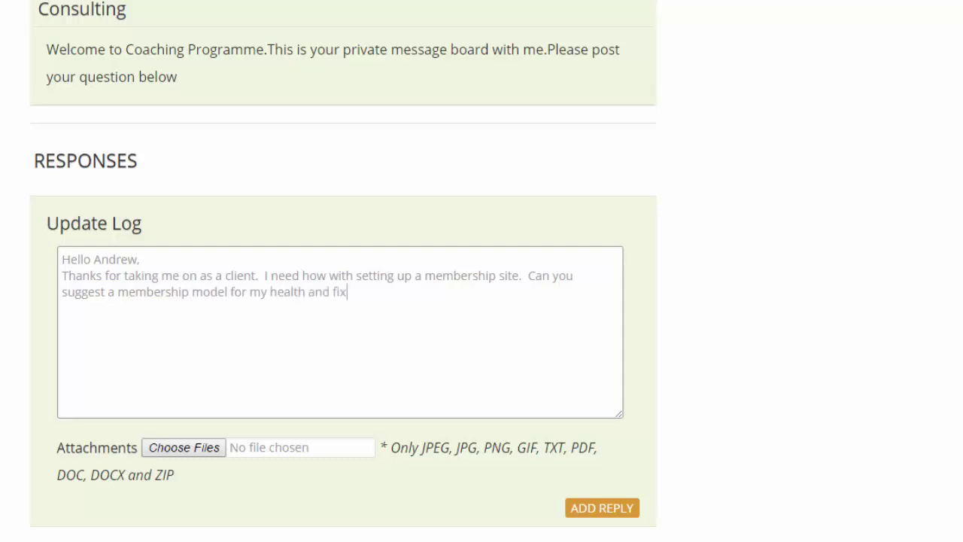
text(niche?  Thanks)
key(Return)
text(Test)
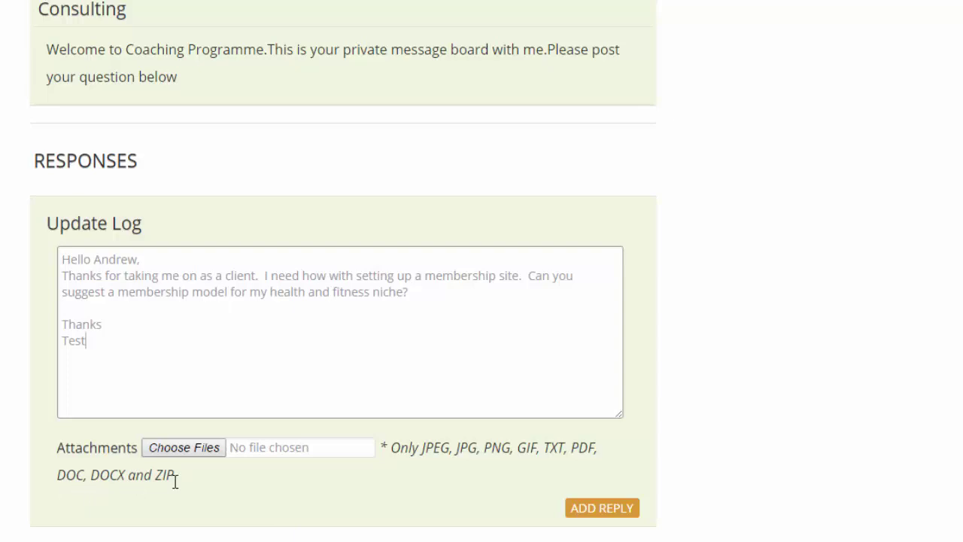
click(592, 514)
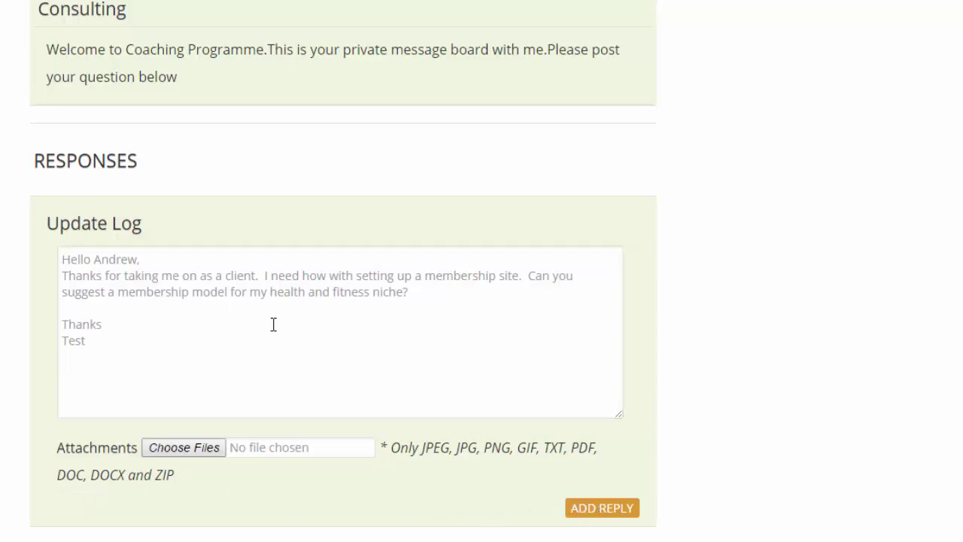
- Reopen log 561 and confirm the client's question appears under Responses with 1 reply
scroll(185, 389, up, 3)
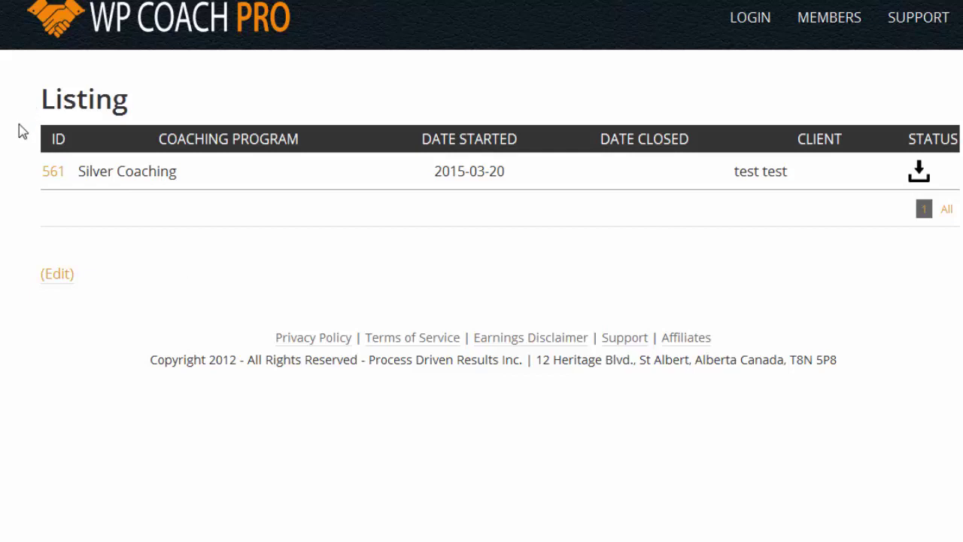
click(54, 173)
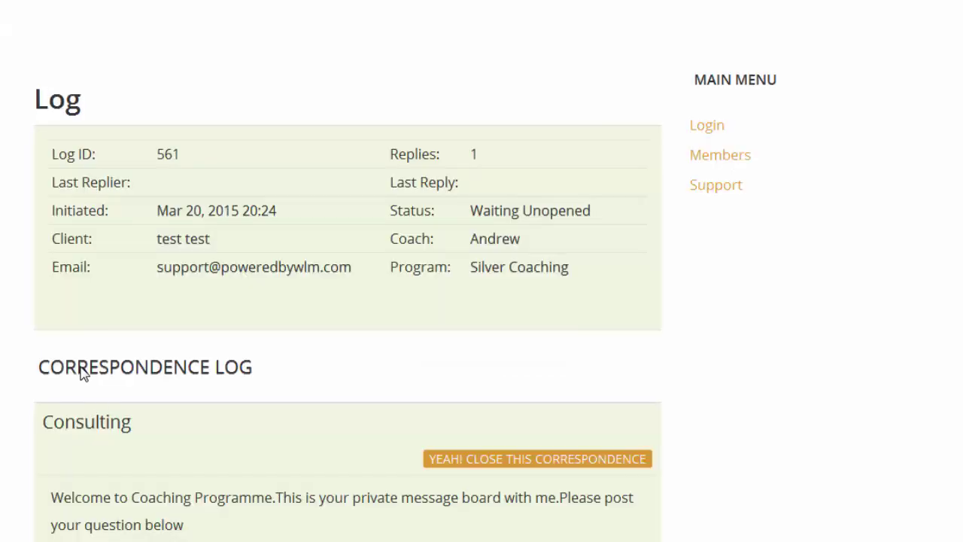
scroll(98, 406, down, 8)
scroll(87, 419, down, 1)
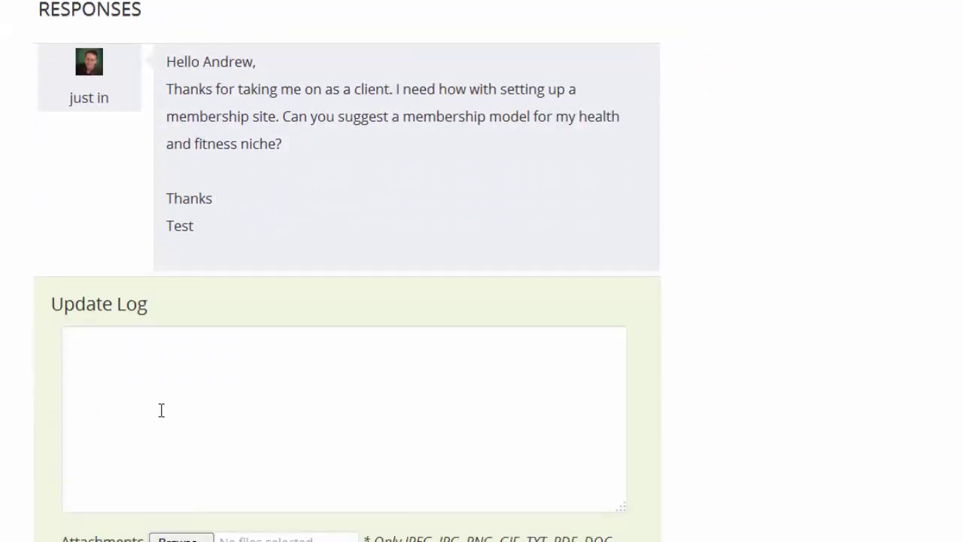
click(161, 411)
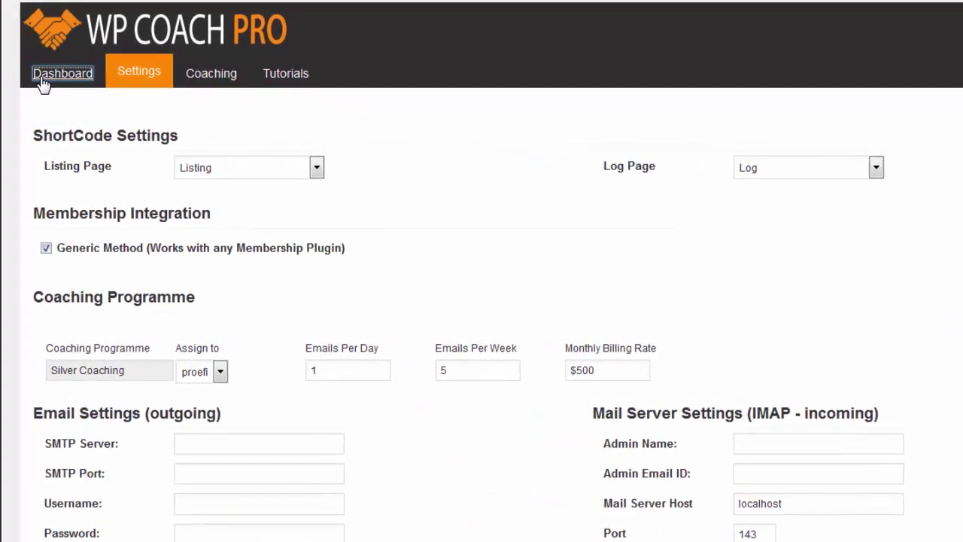
- Open the Dashboard and scroll to the questions-per-day chart showing one Friday question
click(41, 76)
scroll(310, 252, up, 2)
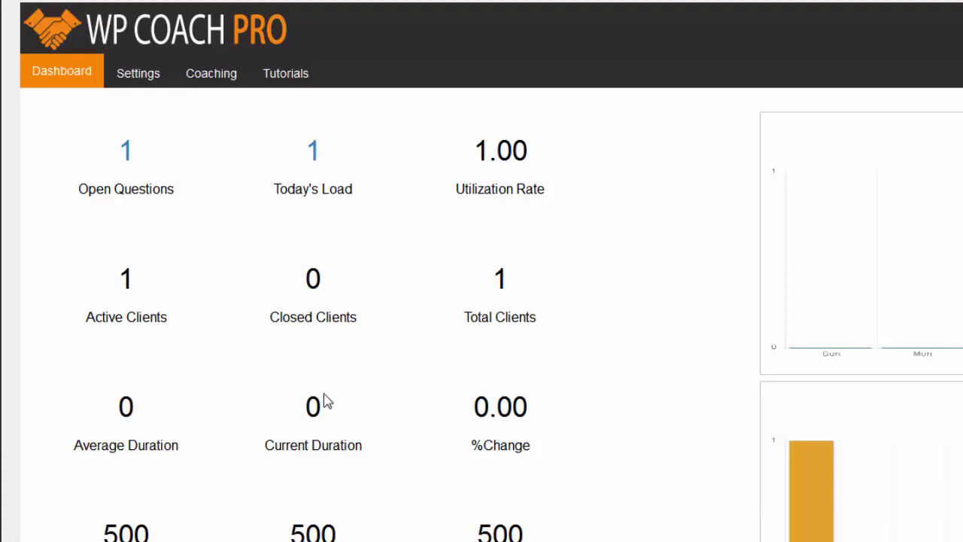
scroll(90, 482, down, 3)
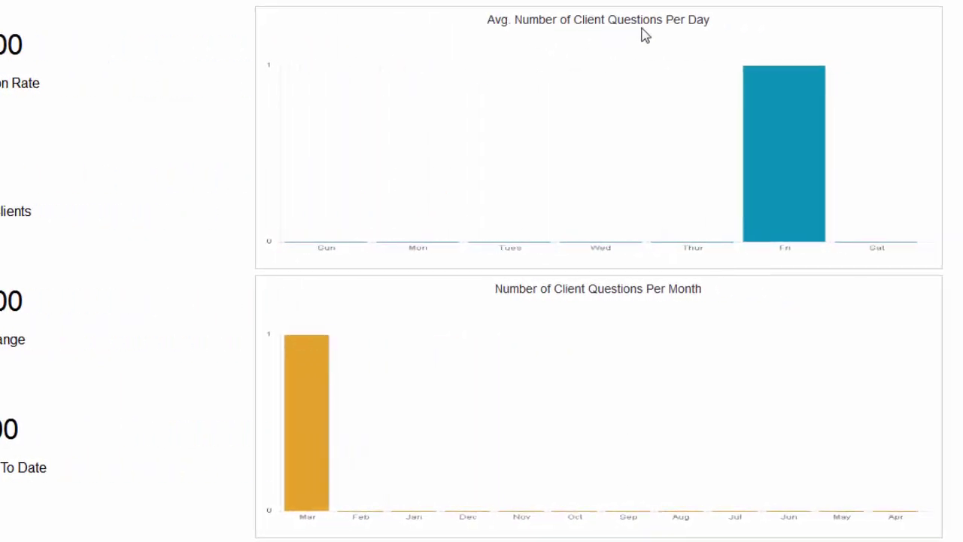
- Review the dashboard's monthly and question-to-client charts, then scroll back up
mouse_move(748, 146)
scroll(819, 90, down, 2)
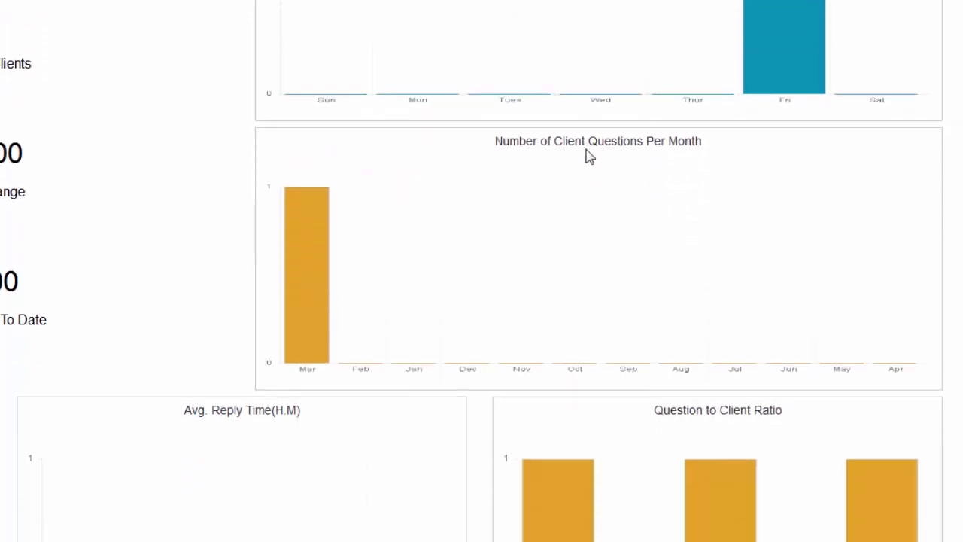
mouse_move(325, 348)
scroll(553, 299, down, 1)
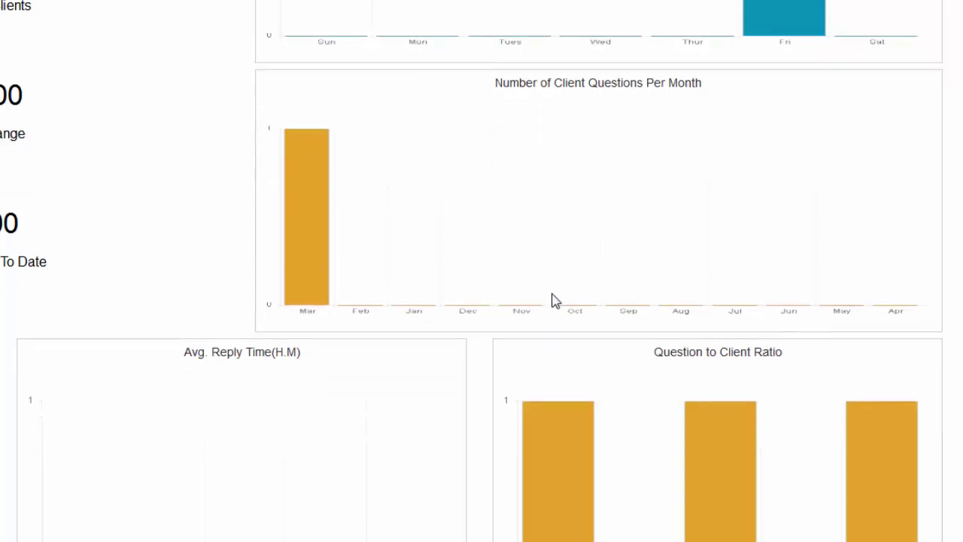
scroll(553, 300, down, 4)
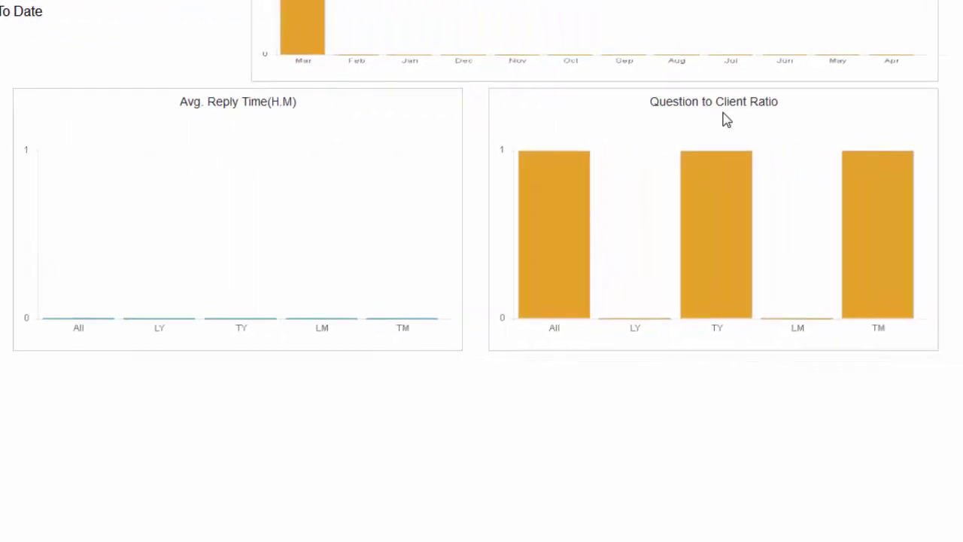
mouse_move(686, 172)
scroll(780, 243, up, 3)
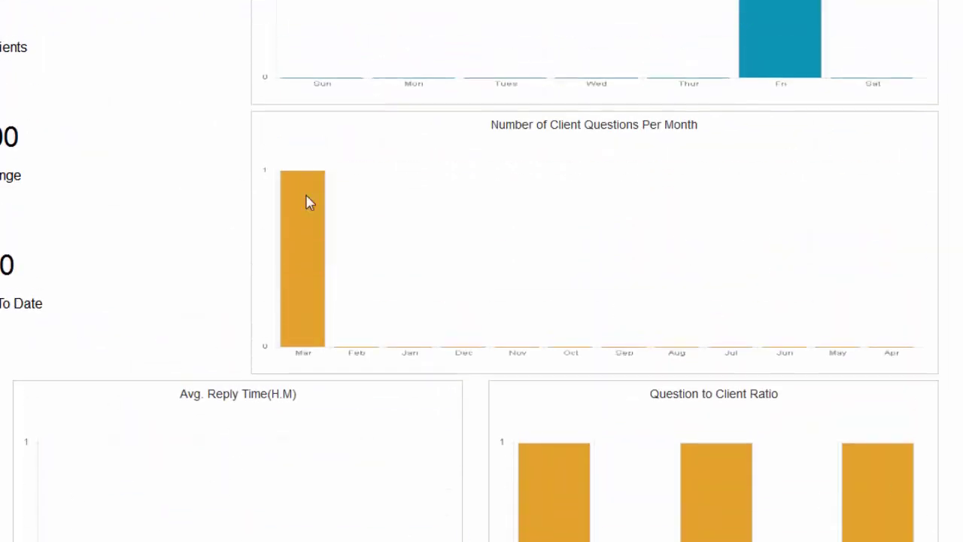
scroll(202, 472, up, 2)
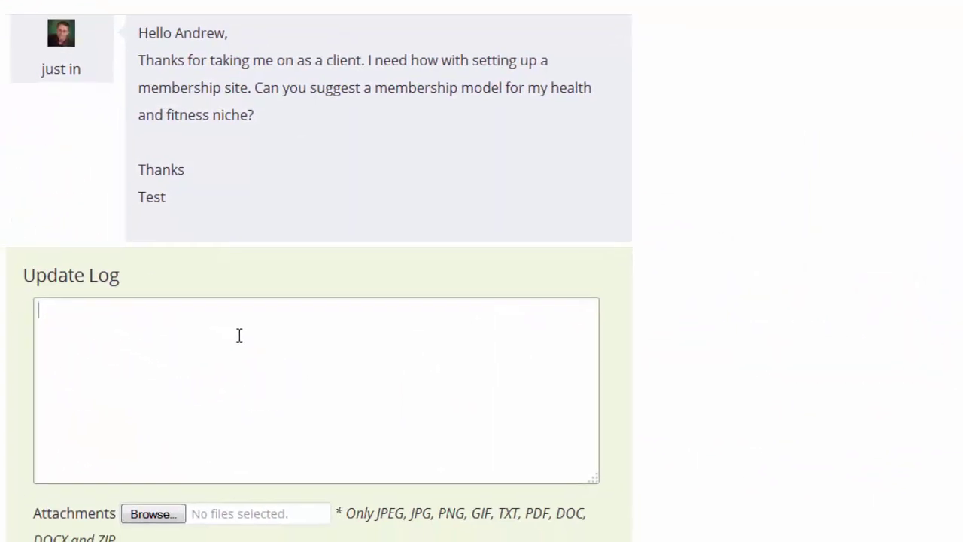
- Type the coach's reply thanking Test for the question, with a placeholder answer and the coach's sign-off
text(Thanks )
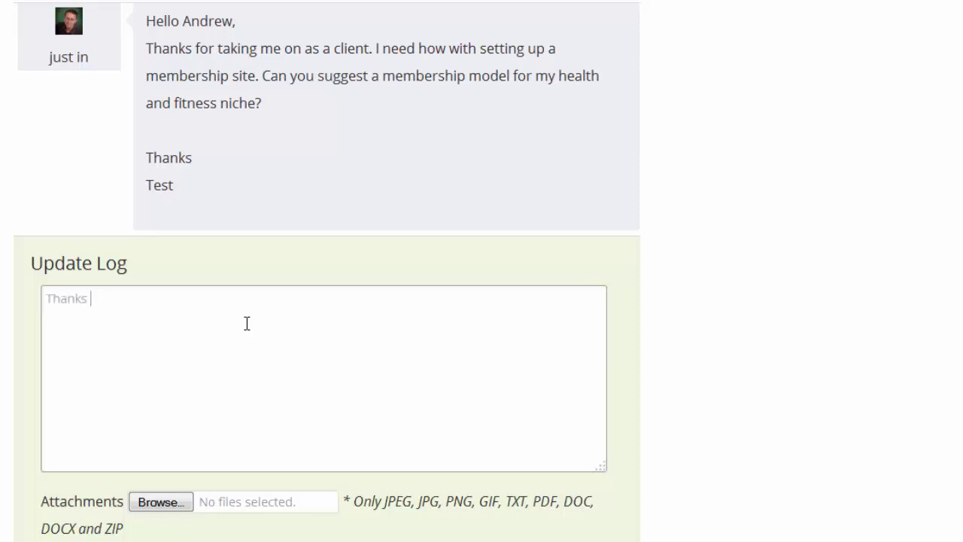
text(for your question)
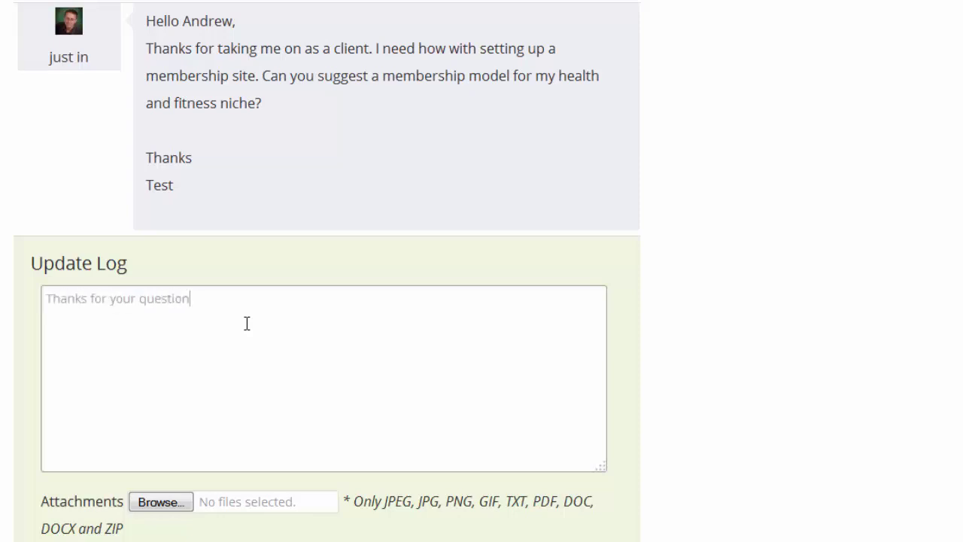
text( Test.  Here is your answer...  )
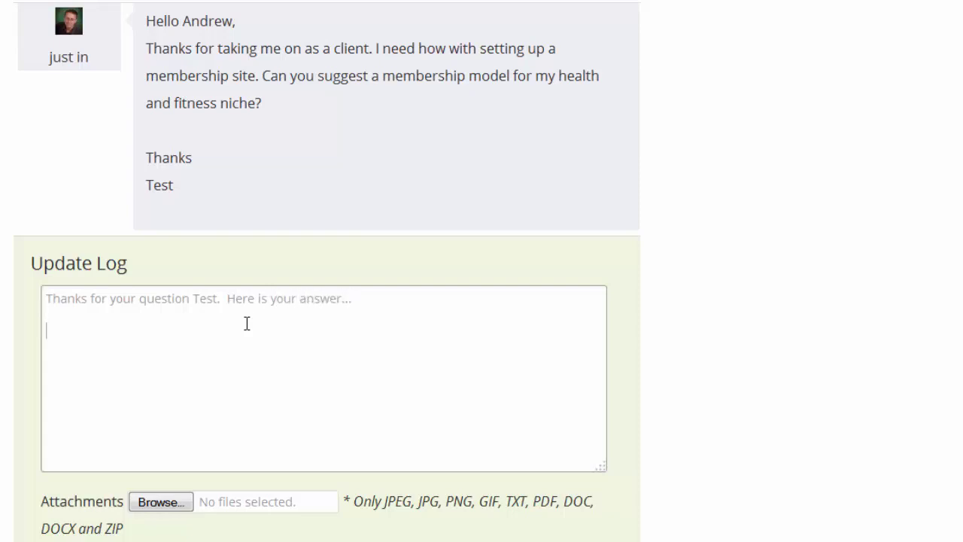
text(Andrew)
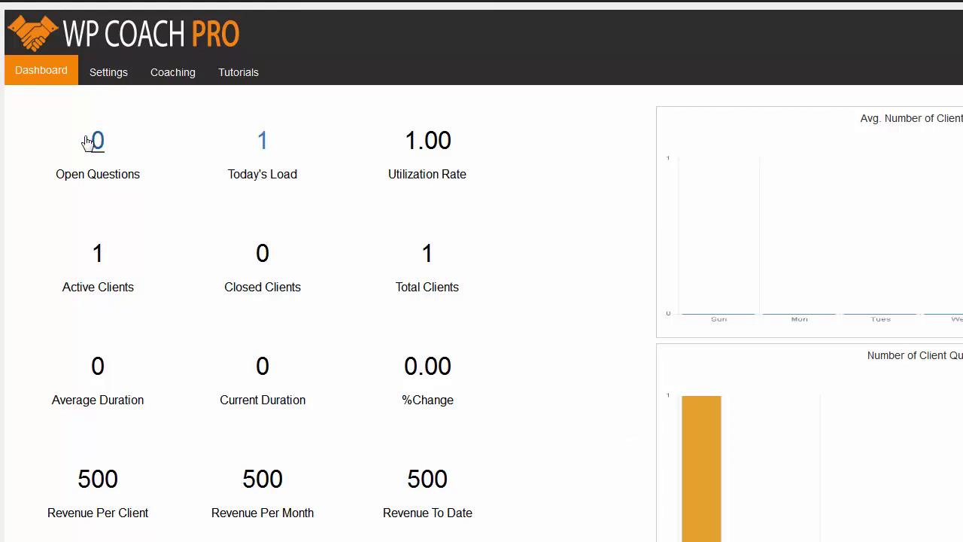
- Return to the front-end correspondence log showing the client's membership-model question under Responses
click(105, 79)
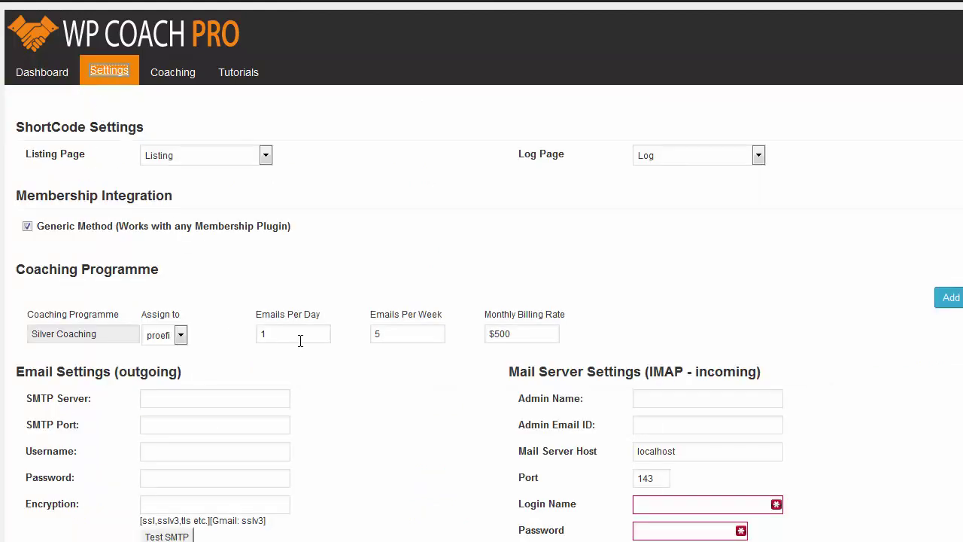
scroll(294, 342, up, 1)
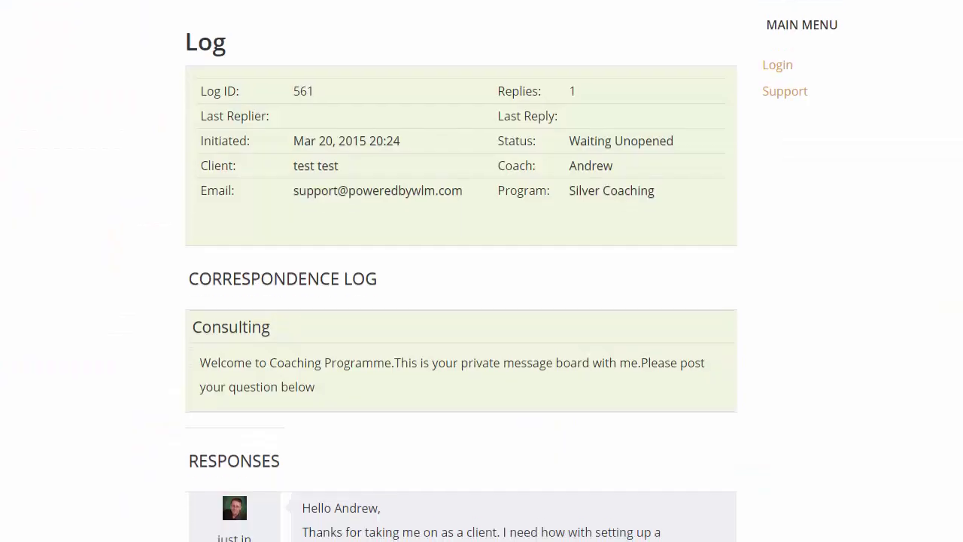
scroll(318, 208, down, 3)
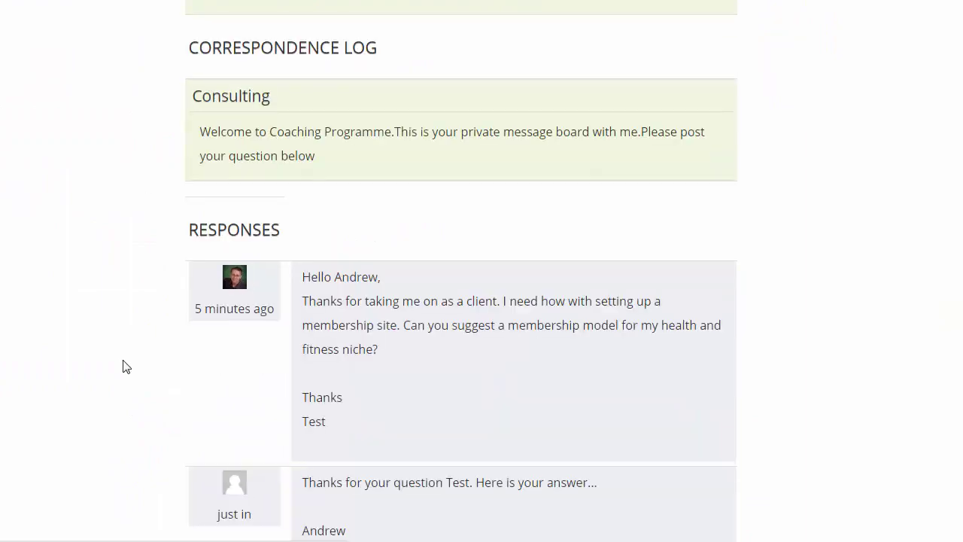
- Check the coach's reply in the log and start a follow-up thanking the coach: 'I have one more question... How can'
scroll(128, 365, down, 4)
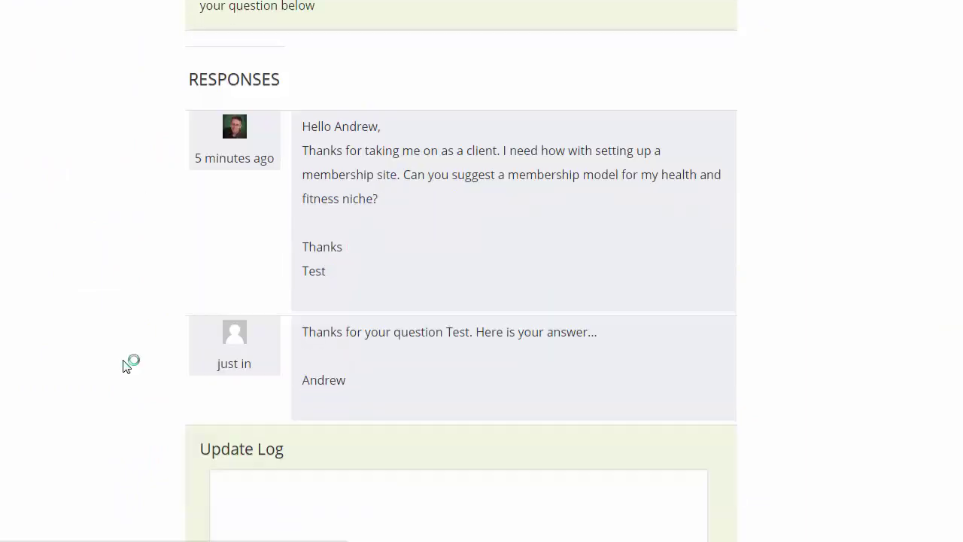
click(294, 416)
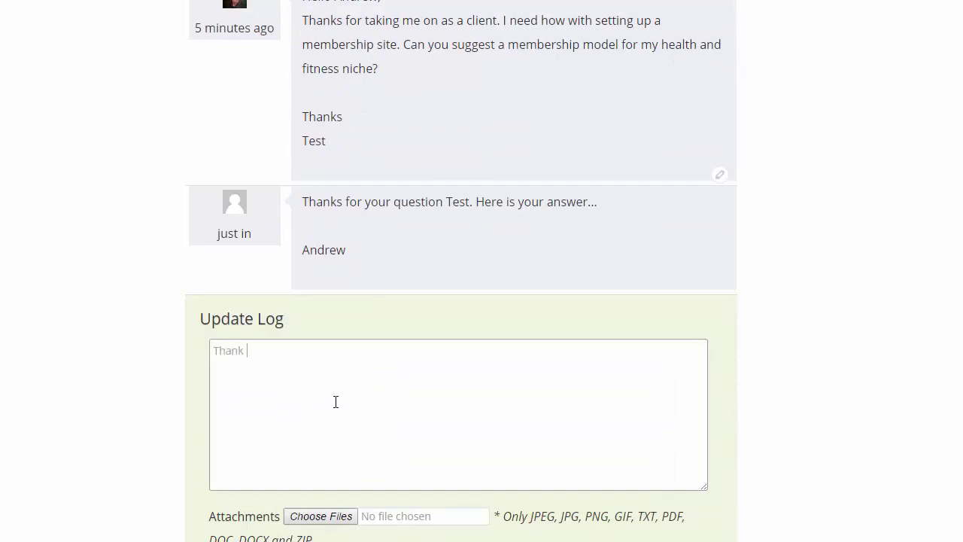
text(Thanks Andrew.  I have one more question)
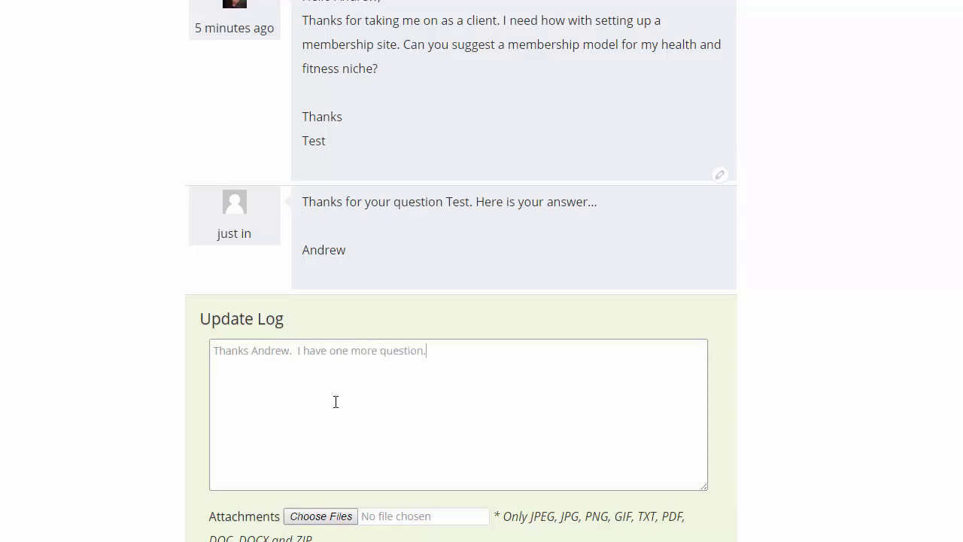
text(... How can I)
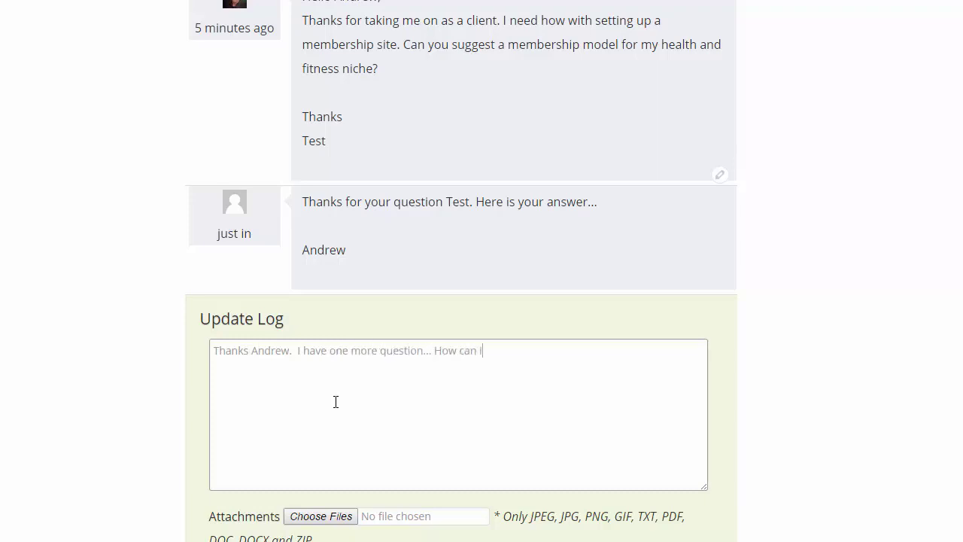